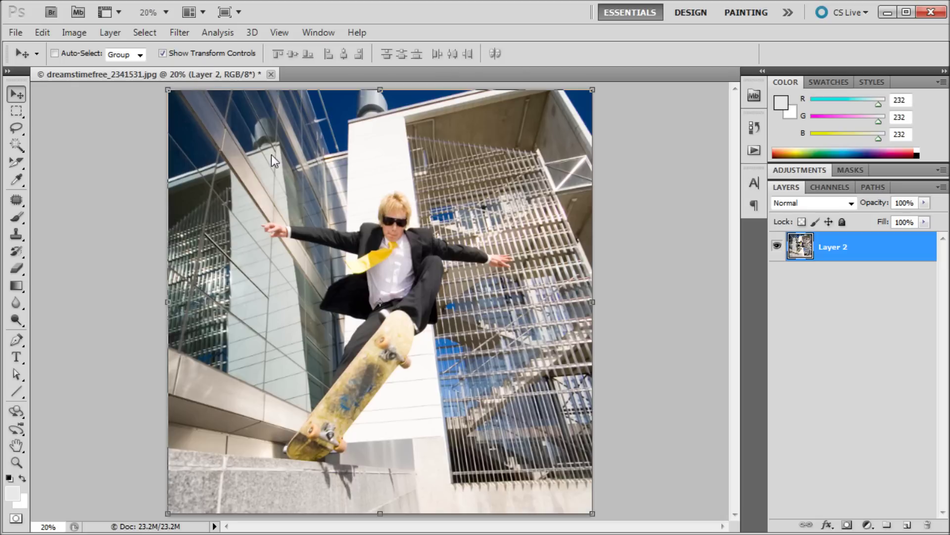
Apply Spherize at Amount 100%, Normal mode to Layer 2, previewing the whole image at 6% zoom
{"action": "left_click", "coordinate": [177, 34]}
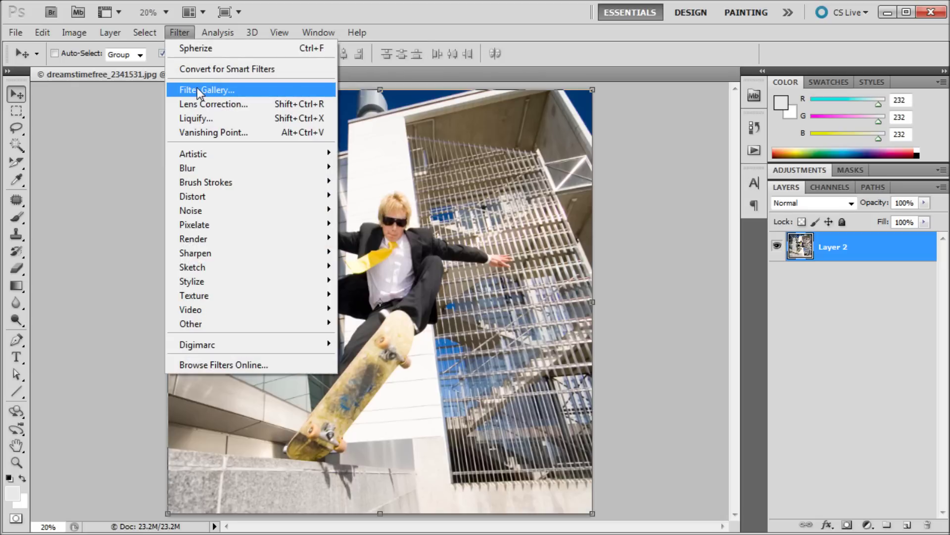
{"action": "mouse_move", "coordinate": [207, 195]}
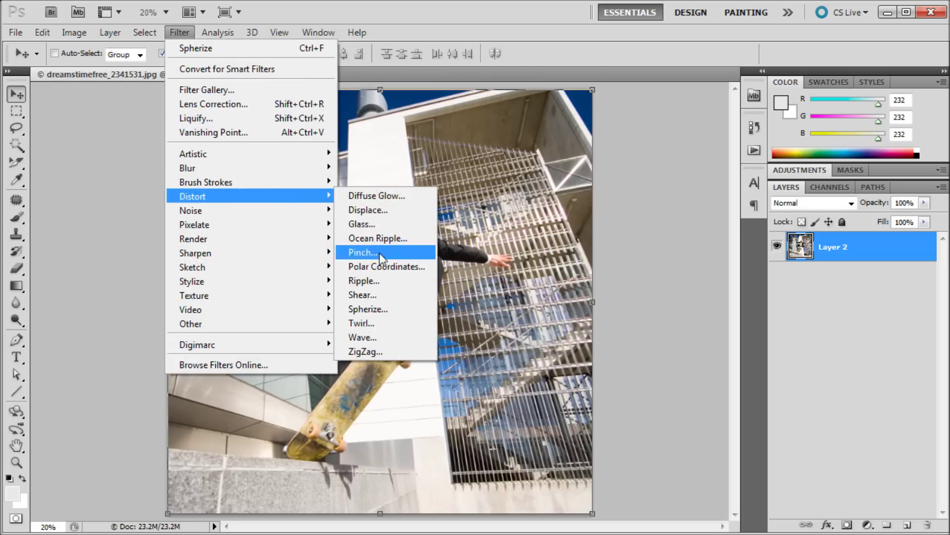
{"action": "left_click", "coordinate": [379, 307]}
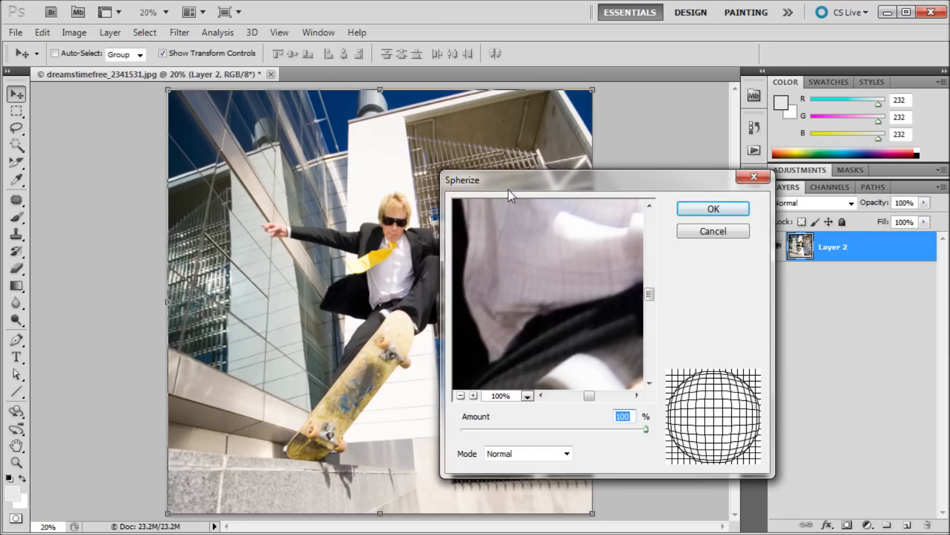
{"action": "left_click_drag", "start_coordinate": [509, 189], "coordinate": [516, 167]}
{"action": "left_click", "coordinate": [536, 375]}
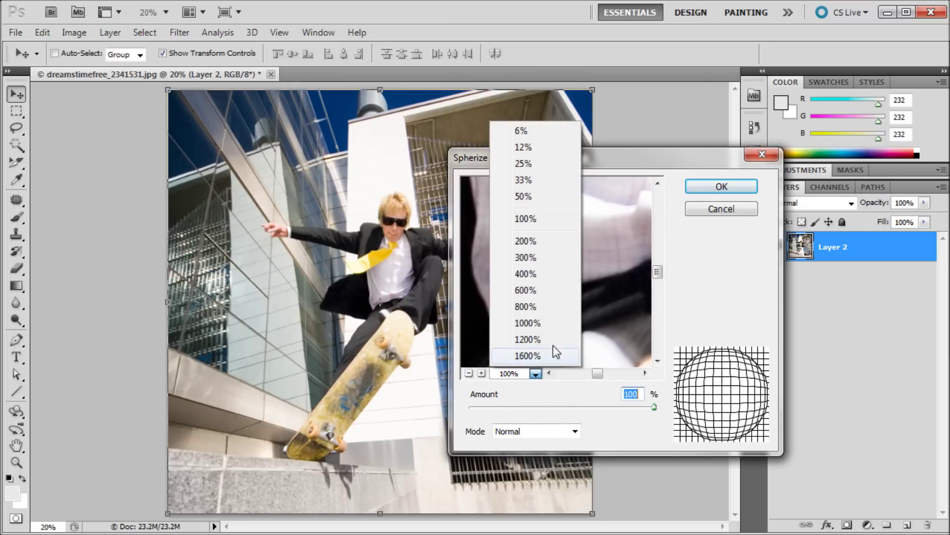
{"action": "left_click", "coordinate": [532, 131]}
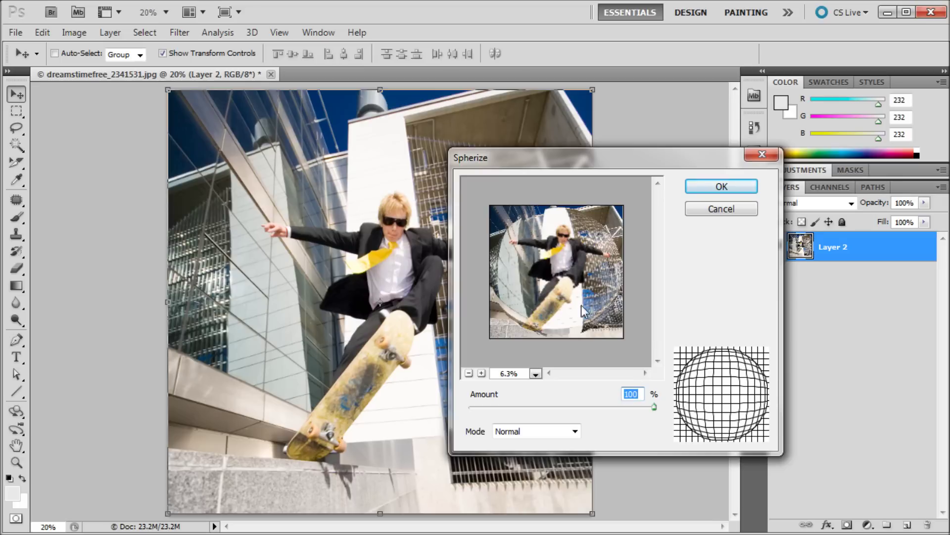
{"action": "mouse_move", "coordinate": [654, 406]}
{"action": "left_mouse_down"}
{"action": "mouse_move", "coordinate": [507, 407]}
{"action": "mouse_move", "coordinate": [647, 406]}
{"action": "left_mouse_up"}
{"action": "left_click", "coordinate": [708, 185]}
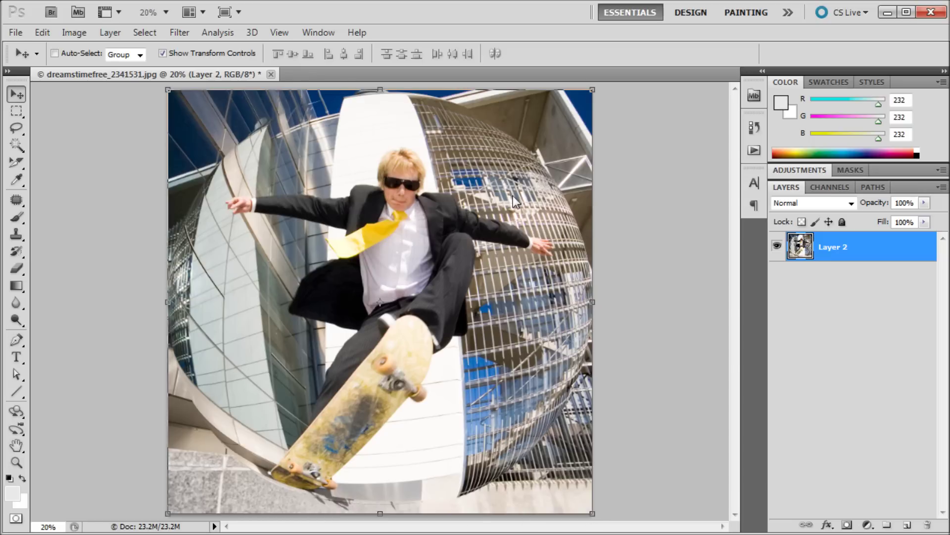
Try scaling the bulged layer with Free Transform, cancel it, and undo the Spherize filter
{"action": "key", "text": "ctrl+t"}
{"action": "left_click_drag", "start_coordinate": [598, 524], "coordinate": [686, 534]}
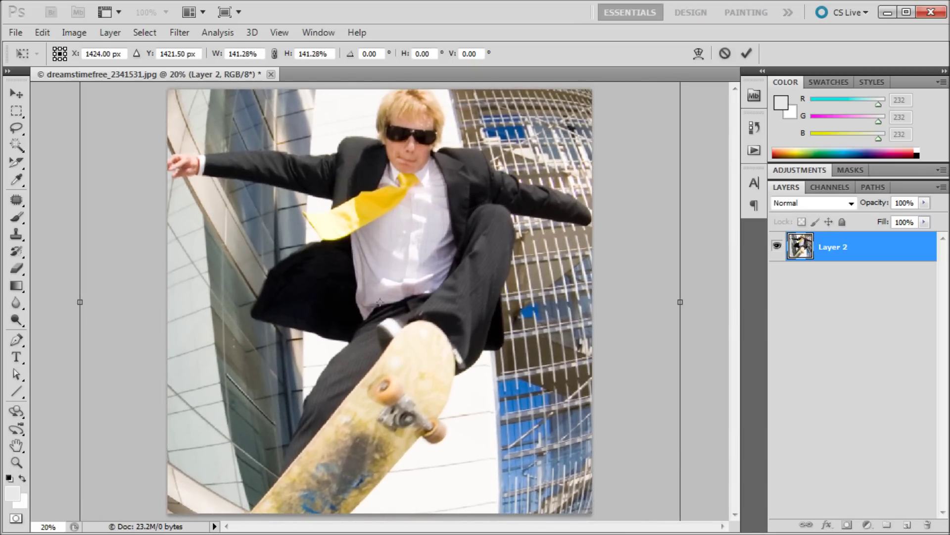
{"action": "left_click", "coordinate": [725, 55]}
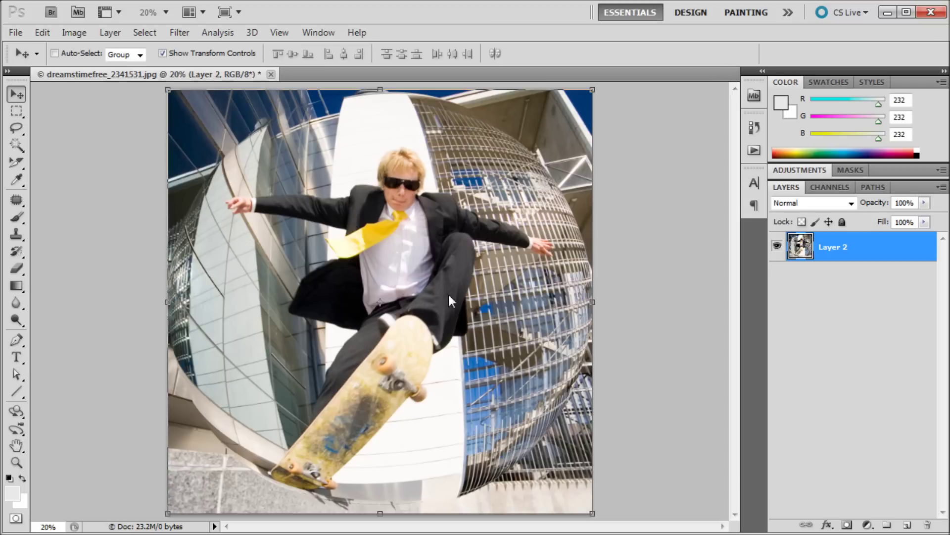
{"action": "key", "text": "ctrl+z"}
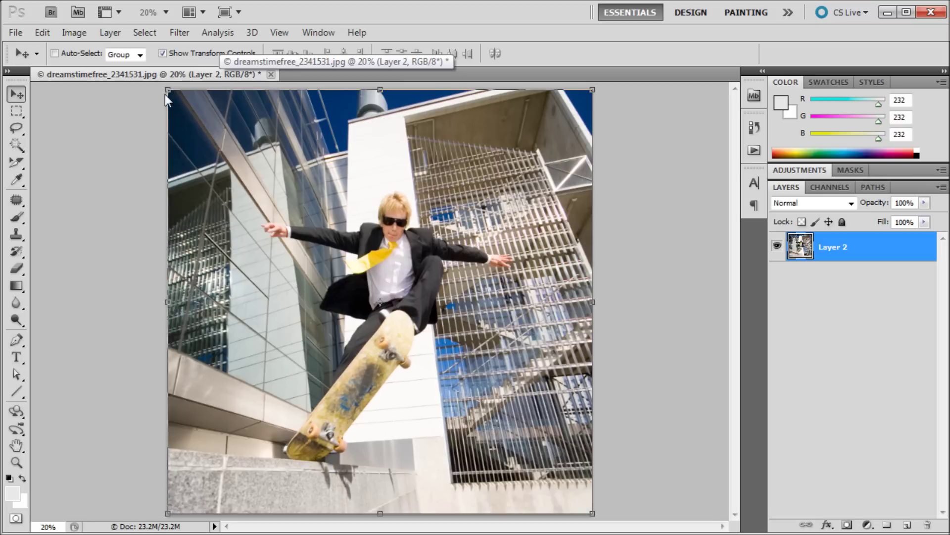
{"action": "left_click", "coordinate": [43, 35]}
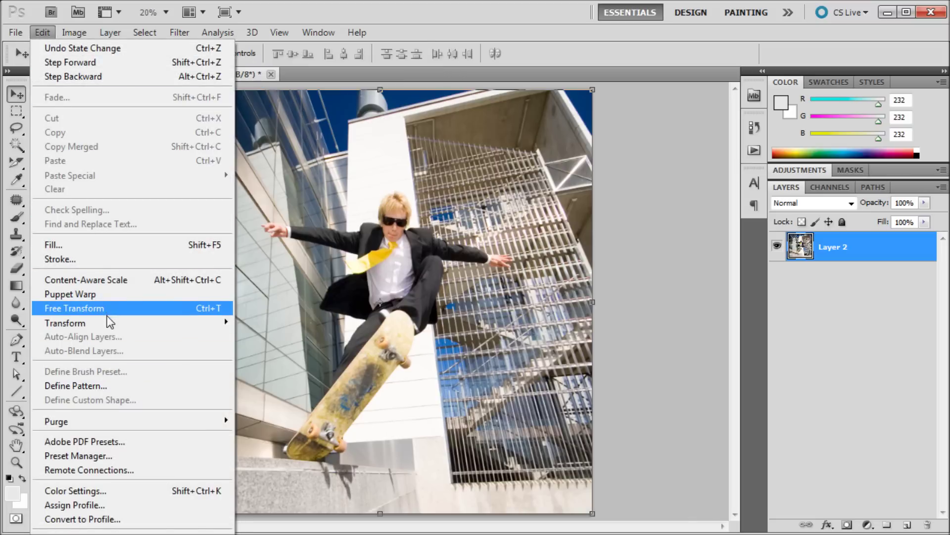
{"action": "mouse_move", "coordinate": [110, 323]}
{"action": "left_click", "coordinate": [297, 414]}
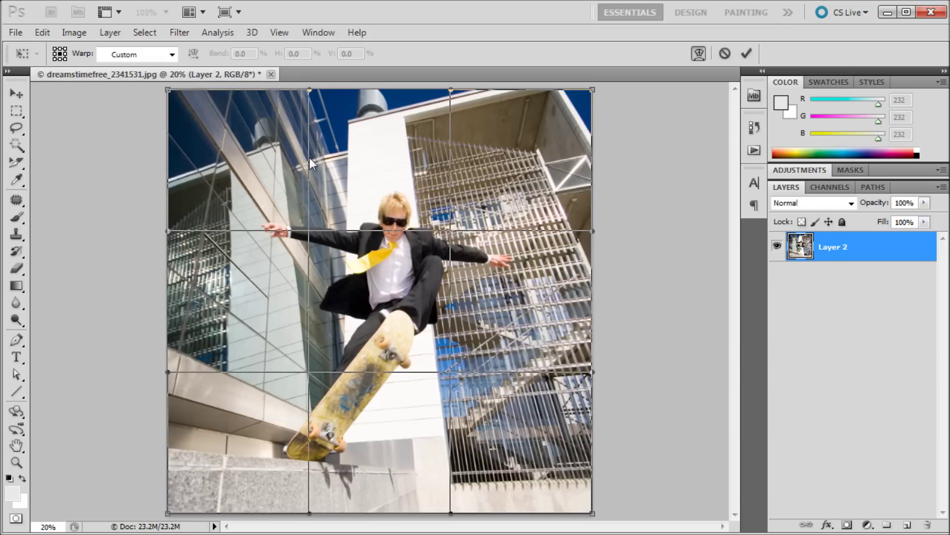
{"action": "left_click_drag", "start_coordinate": [310, 157], "coordinate": [307, 211]}
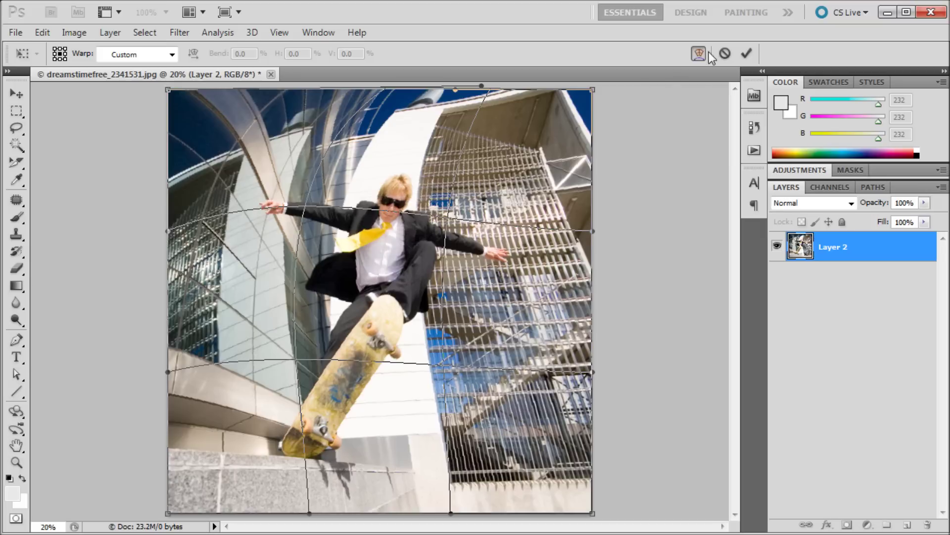
{"action": "left_click", "coordinate": [725, 54]}
{"action": "left_click", "coordinate": [43, 33]}
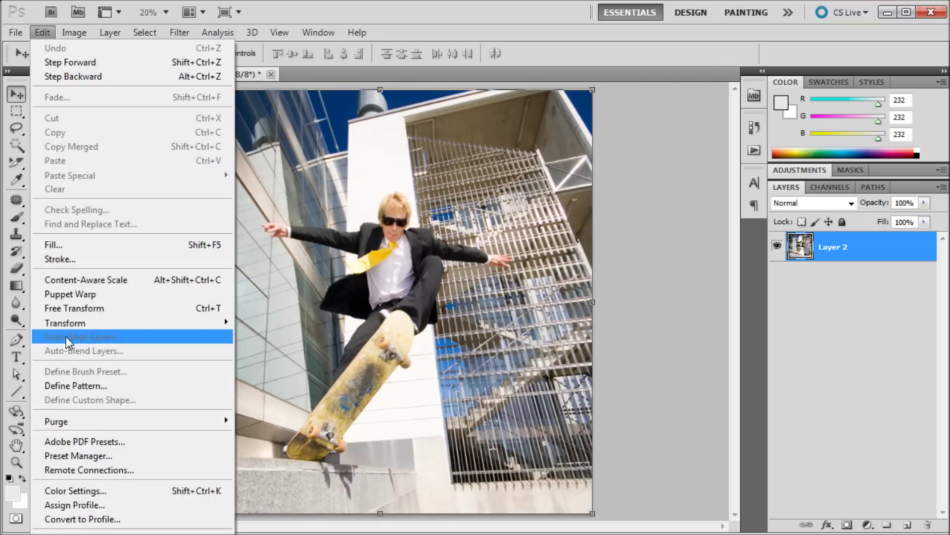
Warp Layer 2 with the Fisheye preset at 50% bend, leaving it uncommitted
{"action": "mouse_move", "coordinate": [74, 324]}
{"action": "left_click", "coordinate": [293, 416]}
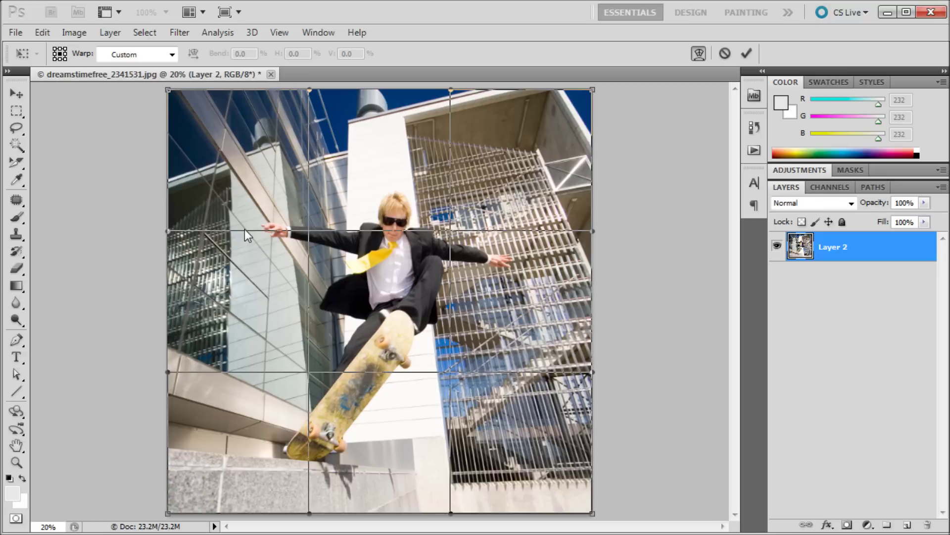
{"action": "left_click", "coordinate": [171, 55]}
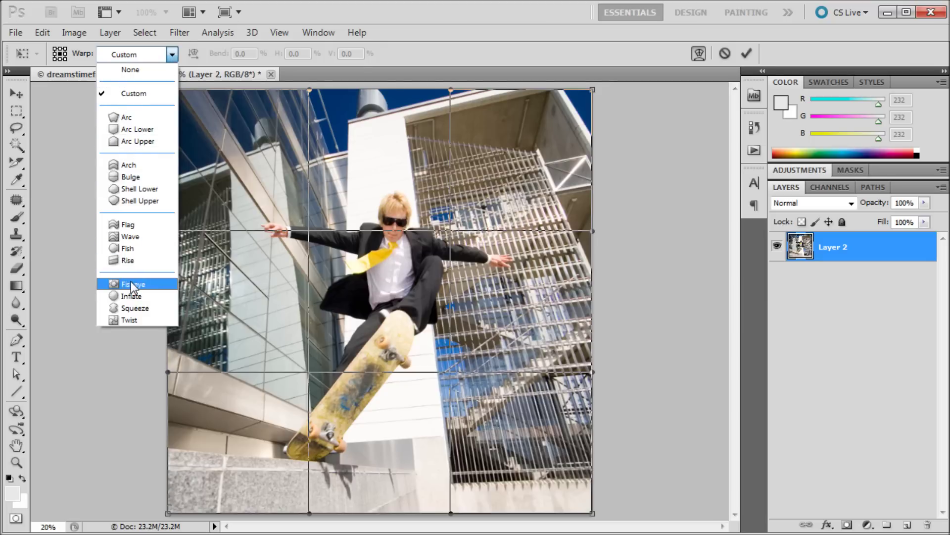
{"action": "left_click", "coordinate": [133, 285]}
{"action": "left_click", "coordinate": [171, 55]}
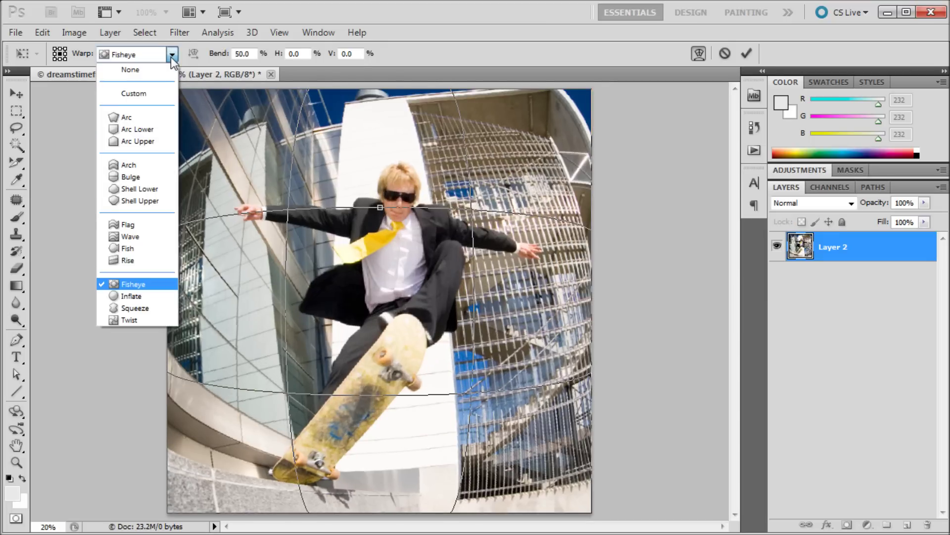
{"action": "left_click", "coordinate": [123, 281]}
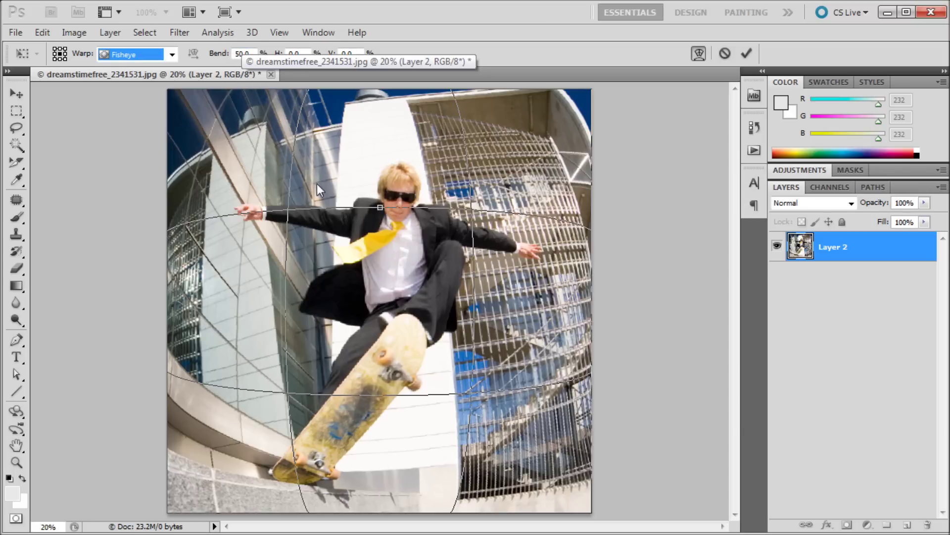
{"action": "left_click", "coordinate": [253, 54]}
{"action": "left_click_drag", "start_coordinate": [246, 52], "coordinate": [234, 54]}
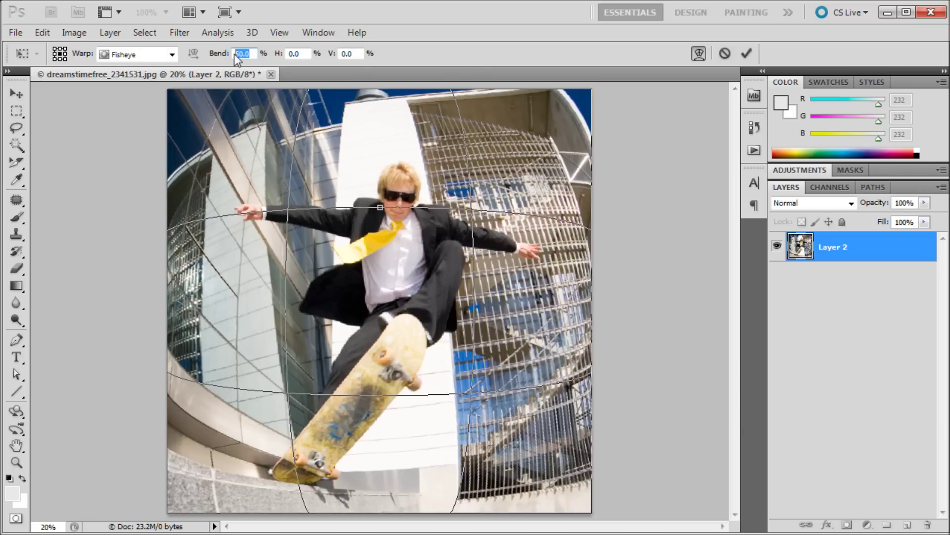
{"action": "type", "text": "100"}
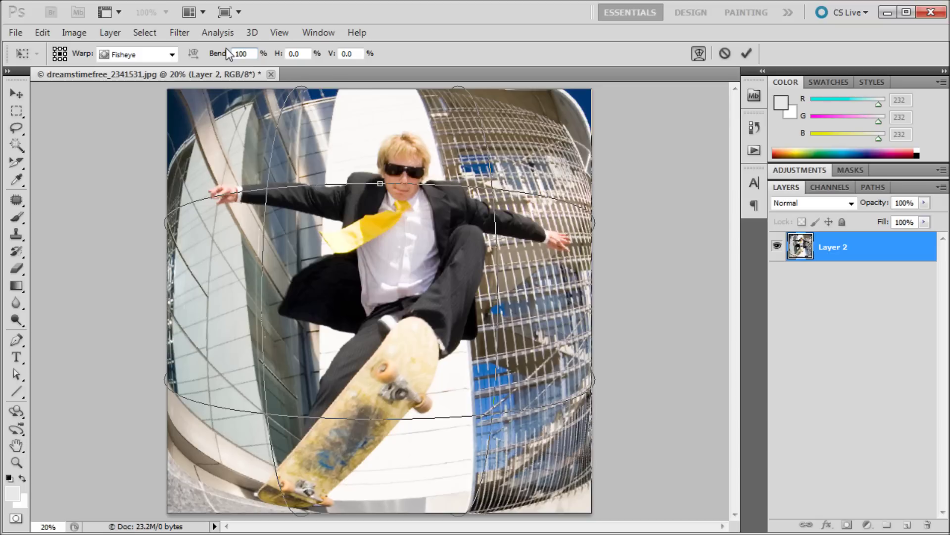
{"action": "key", "text": "Return"}
{"action": "type", "text": "25"}
{"action": "key", "text": "Return"}
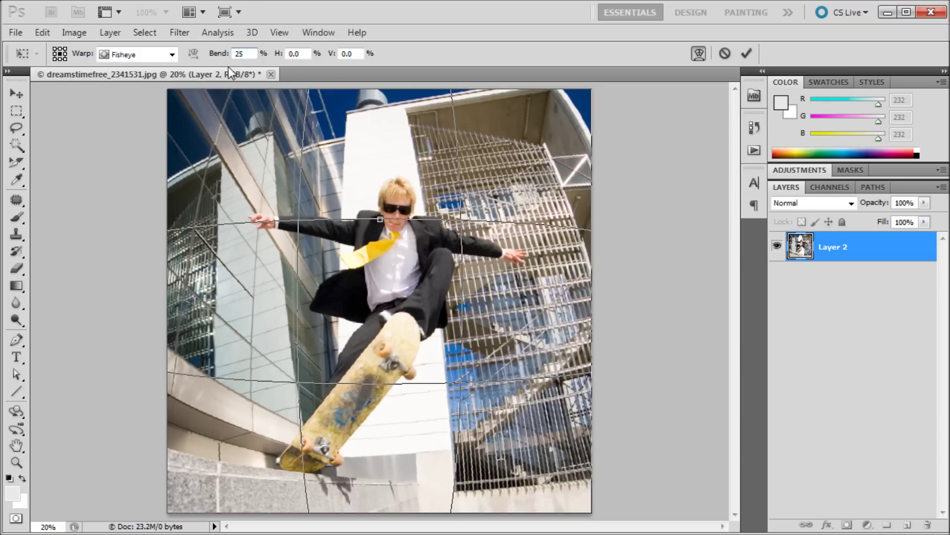
{"action": "type", "text": "50"}
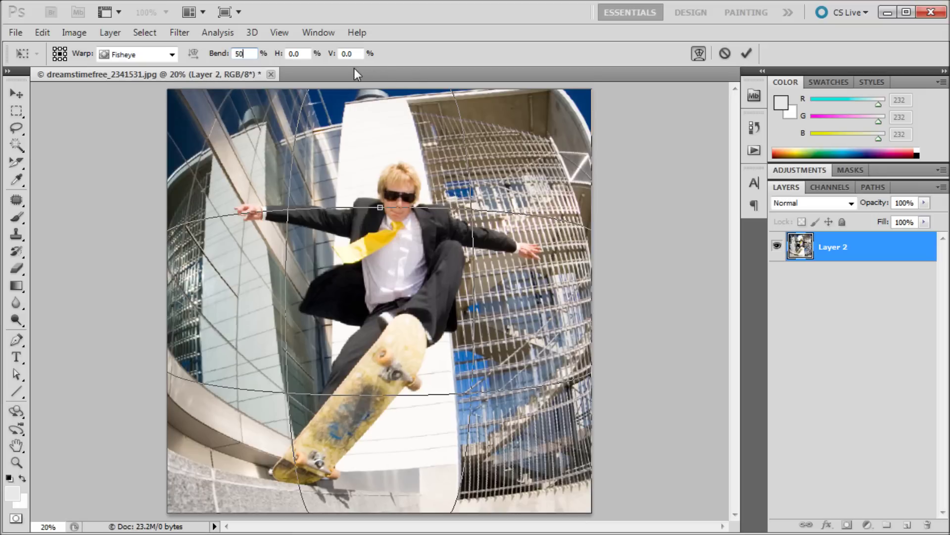
{"action": "left_click", "coordinate": [292, 54]}
{"action": "left_click", "coordinate": [746, 53]}
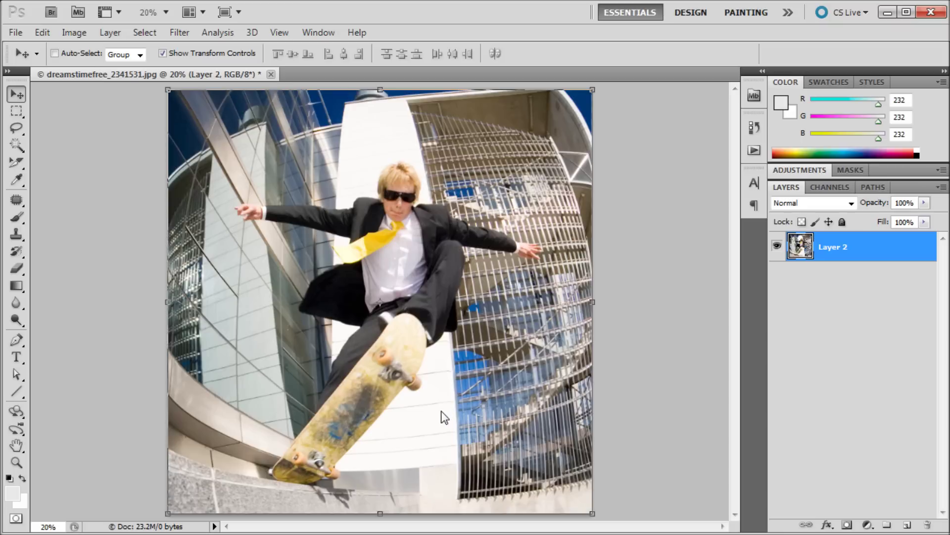